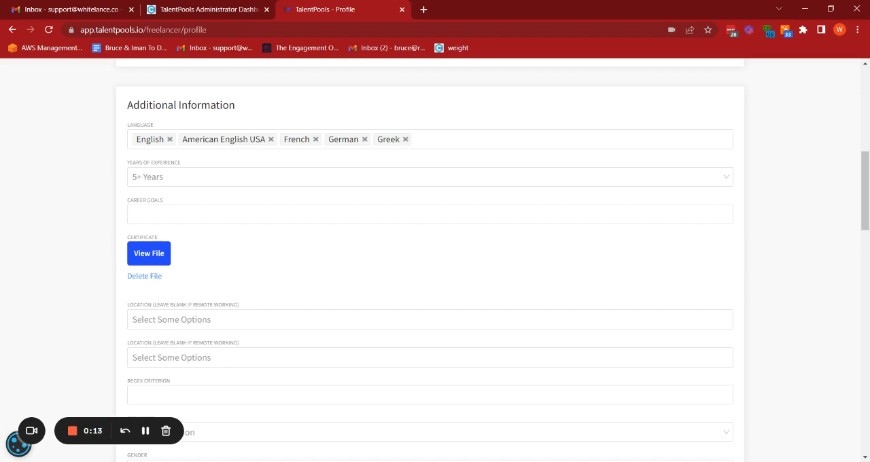
Review the freelancer profile page down to its Additional Information section and place the cursor in the Career Goals field.
scroll(191, 238, "up", 7)
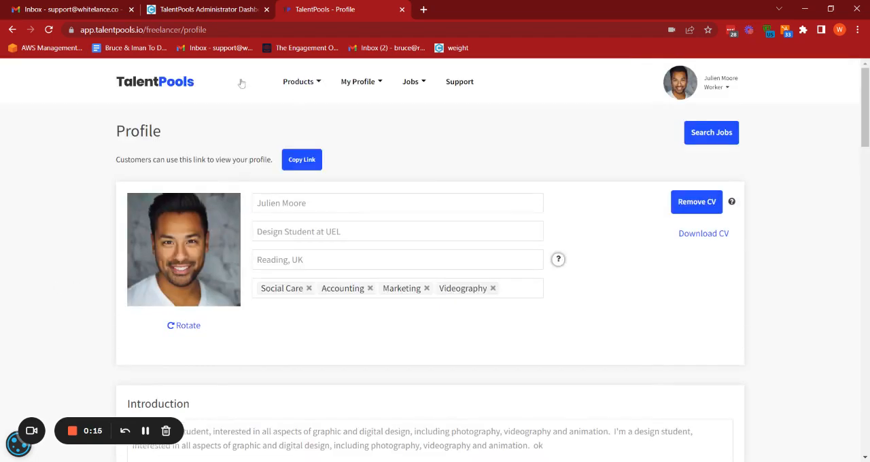
scroll(380, 194, "down", 5)
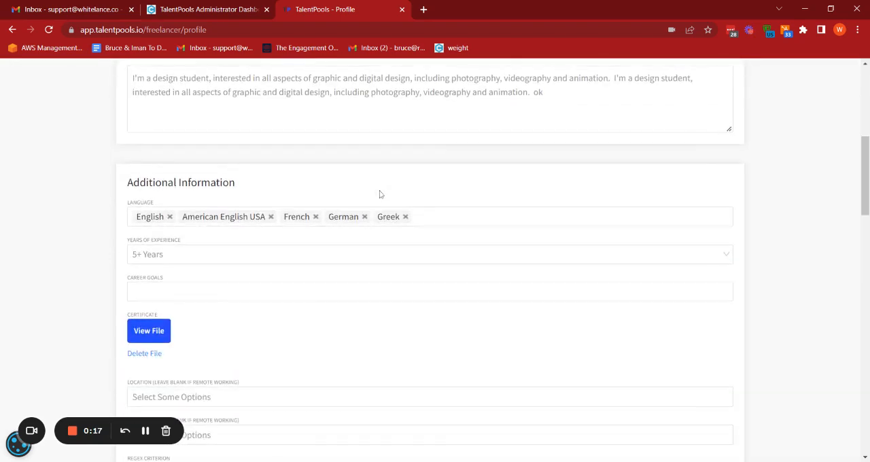
scroll(435, 272, "down", 4)
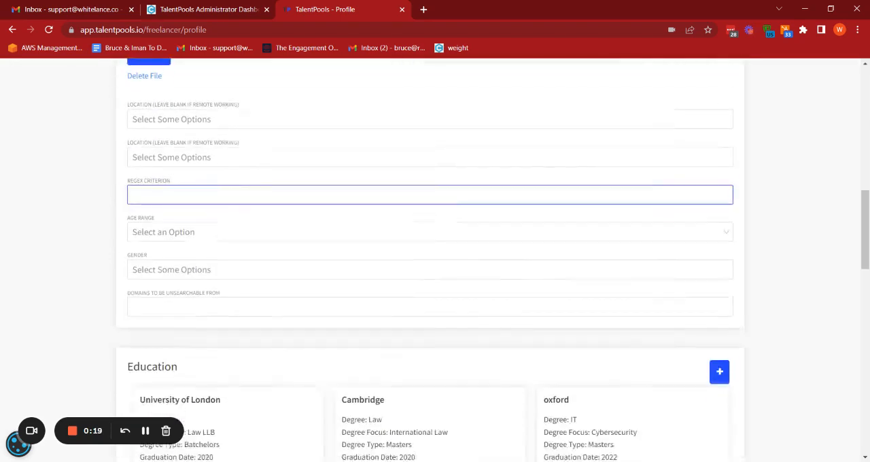
scroll(435, 272, "up", 3)
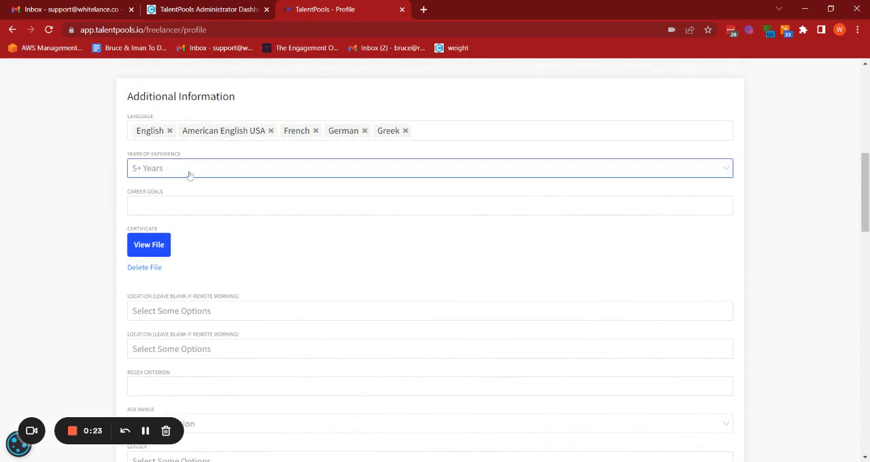
left_click(147, 206)
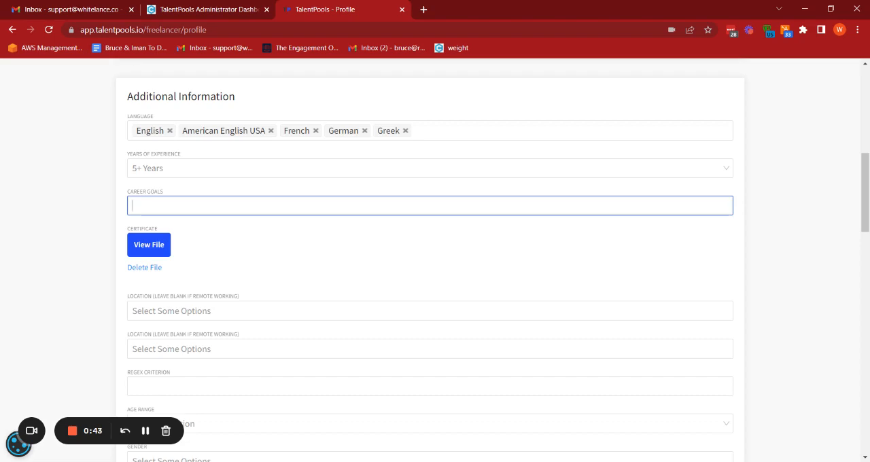
In the administrator dashboard, open the custom_test data type for editing and examine its Regular Expression Validation value.
left_click(249, 7)
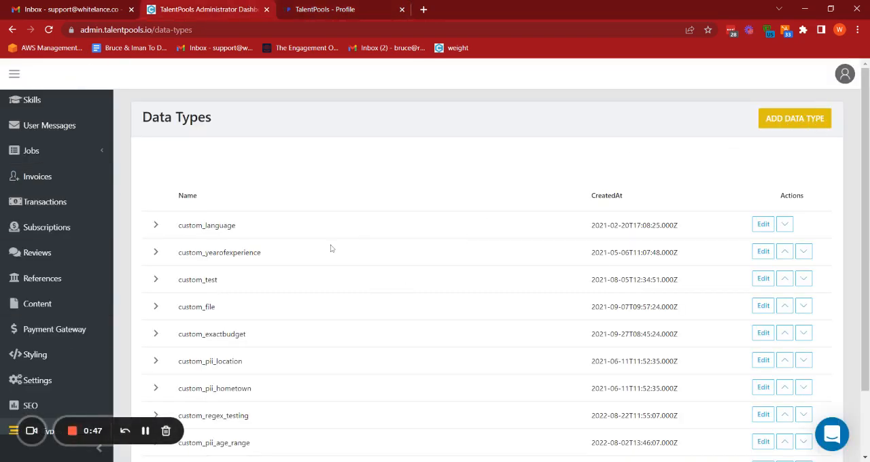
left_click(763, 279)
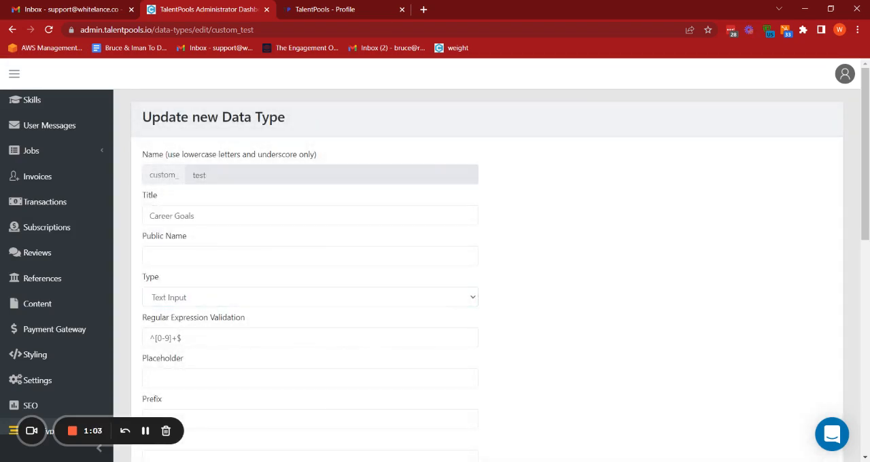
triple_click(181, 338)
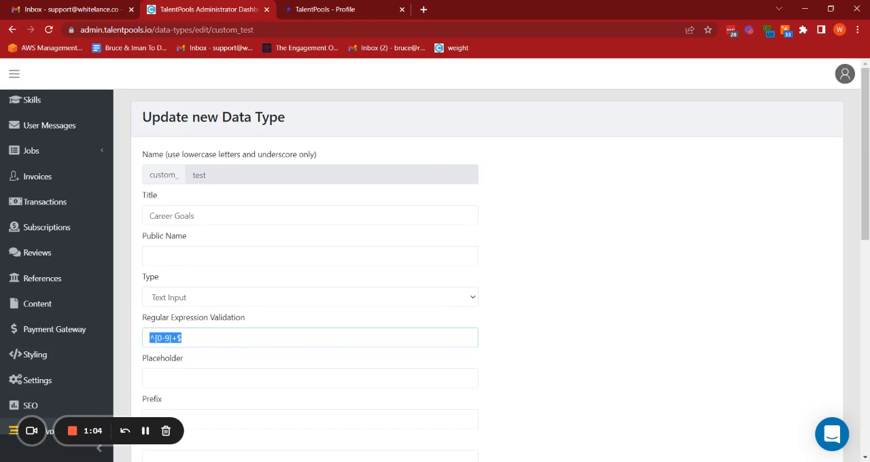
left_click(127, 342)
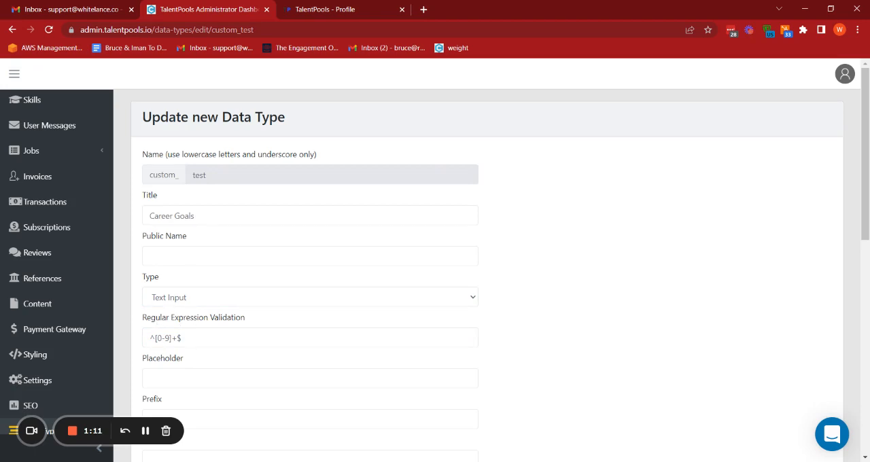
left_click_drag(182, 337, 141, 346)
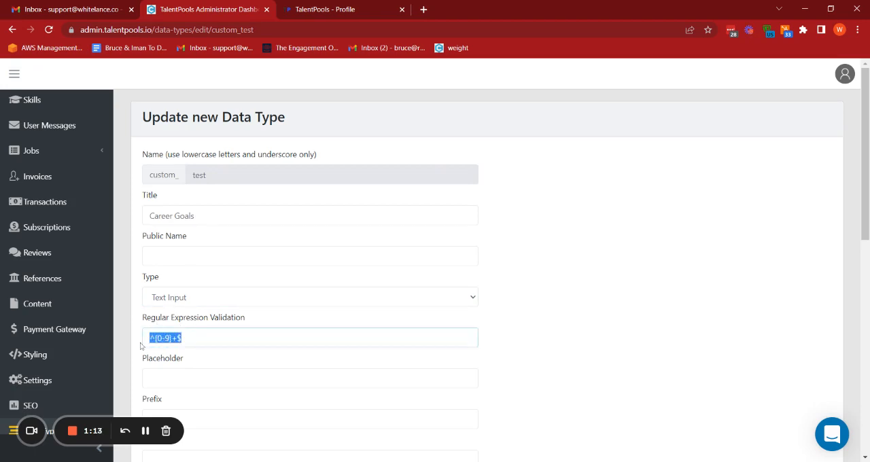
left_click(141, 346)
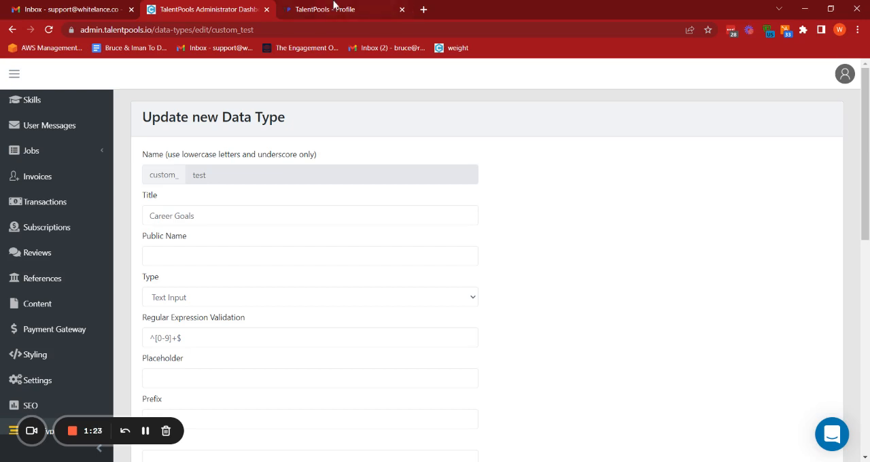
Return to the freelancer profile and look over the Regex Criterion and other Additional Information fields.
left_click(333, 9)
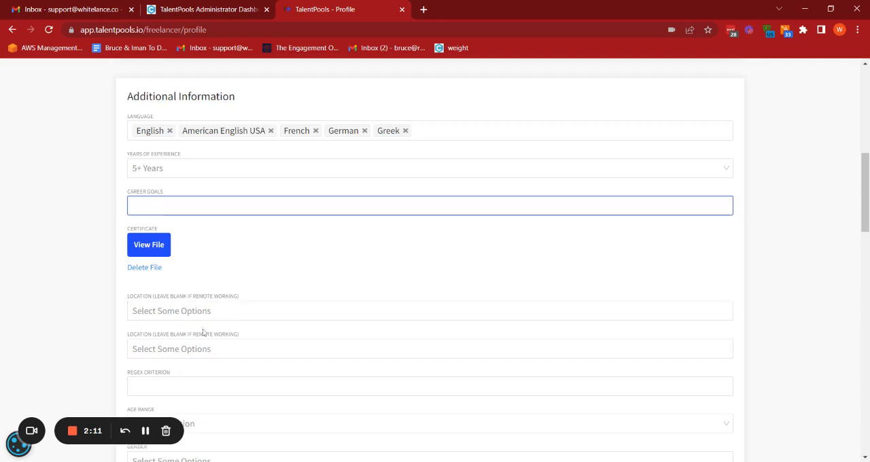
scroll(204, 333, "down", 2)
left_click(202, 296)
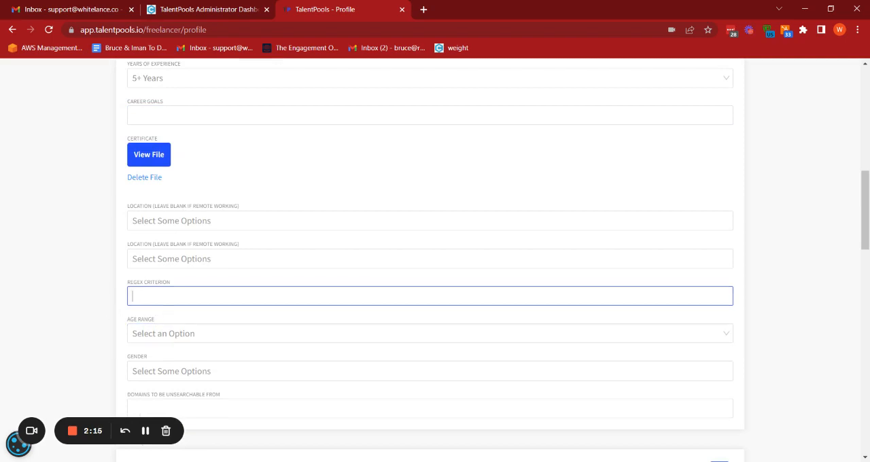
scroll(435, 302, "down", 2)
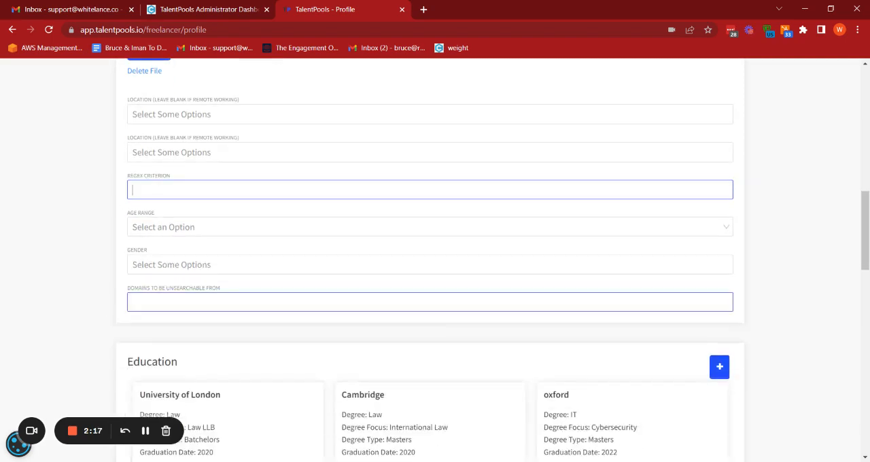
scroll(435, 302, "up", 4)
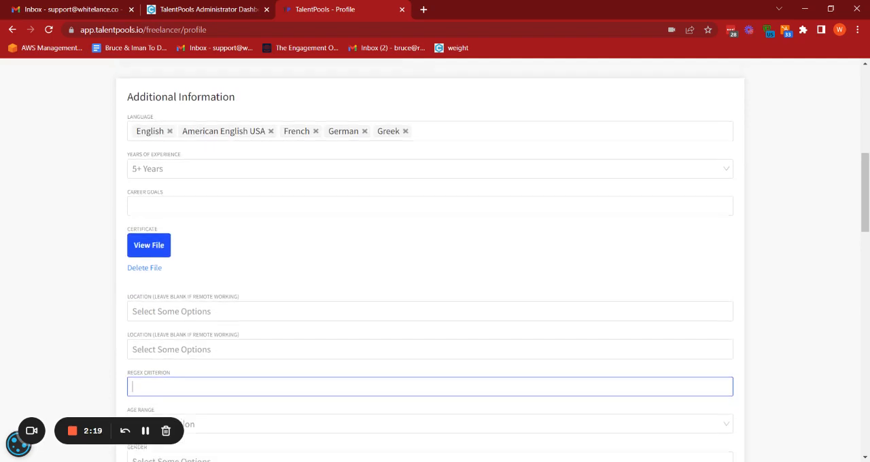
Open the Content editor in the administrator dashboard and go to the end of the content file.
left_click(204, 9)
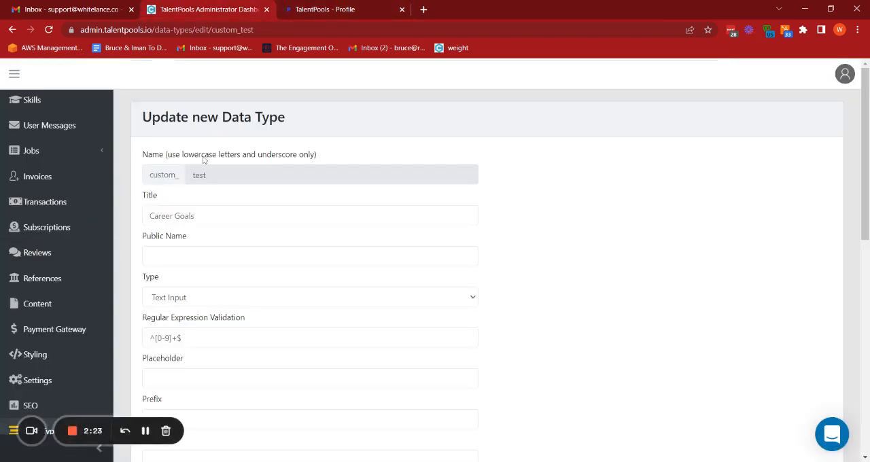
left_click(58, 310)
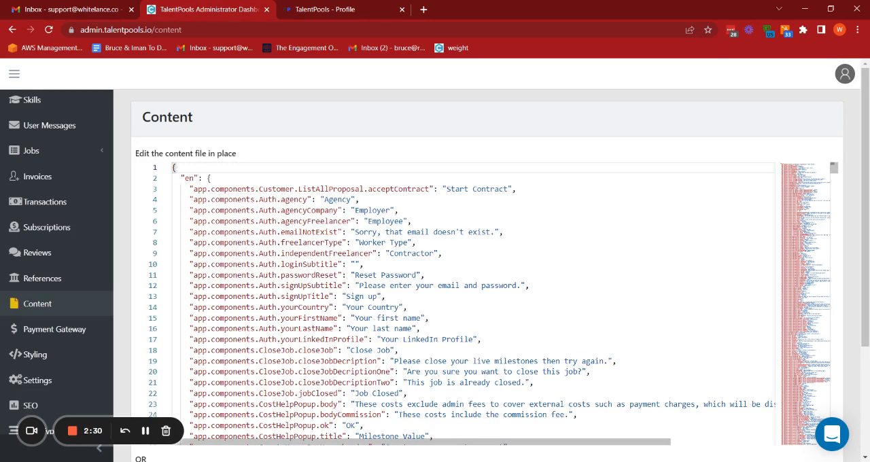
left_click(415, 242)
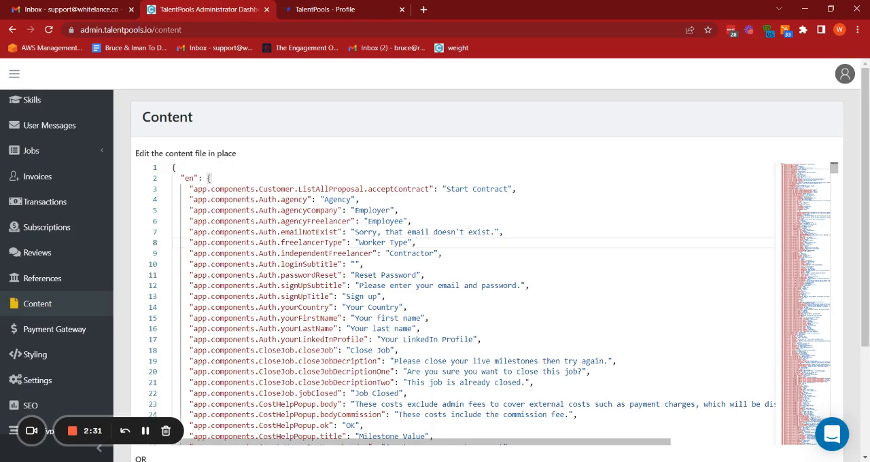
key("ctrl+End")
scroll(455, 302, "down", 1)
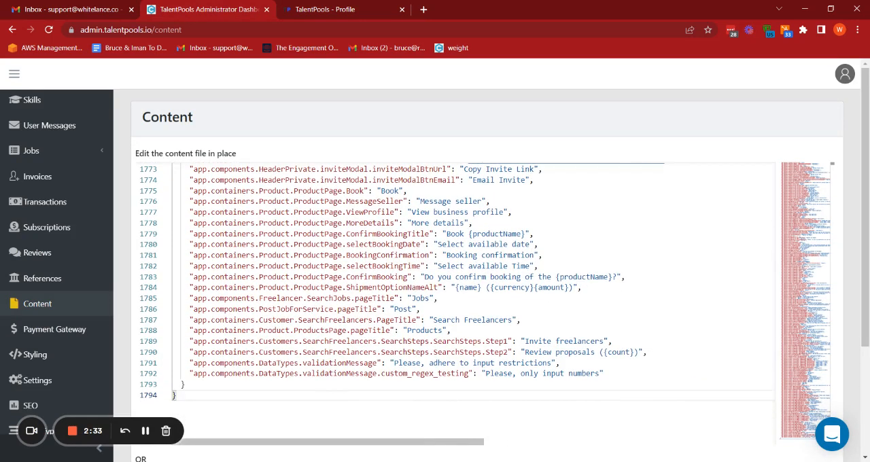
Examine the default validationMessage entry and the custom_regex_testing key in the content file, glancing back at the profile's Career Goals field.
left_click(191, 363)
left_click_drag(191, 363, 382, 363)
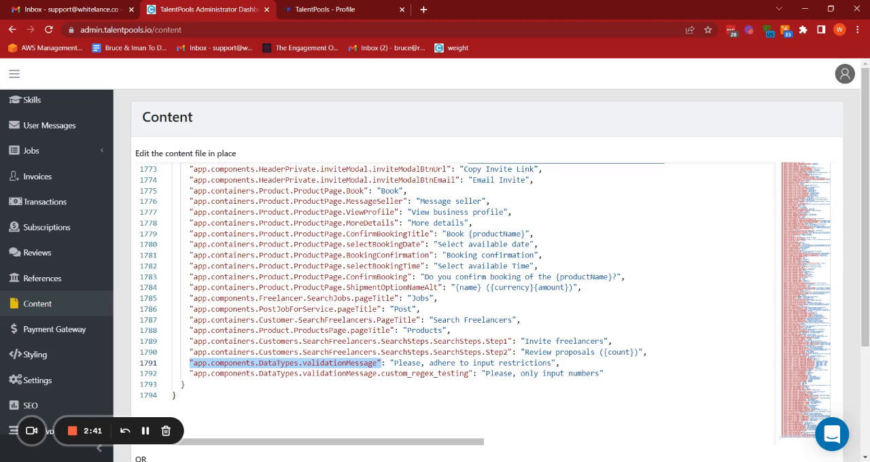
left_click_drag(381, 373, 469, 373)
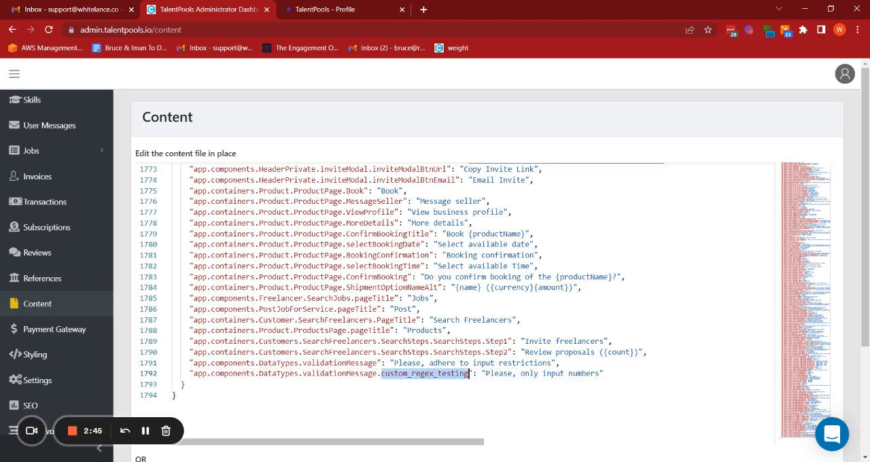
left_click_drag(394, 363, 551, 363)
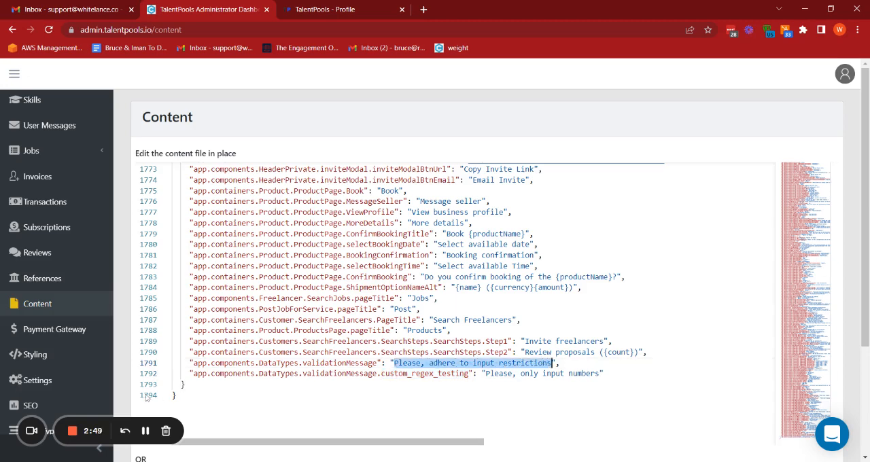
left_click(288, 5)
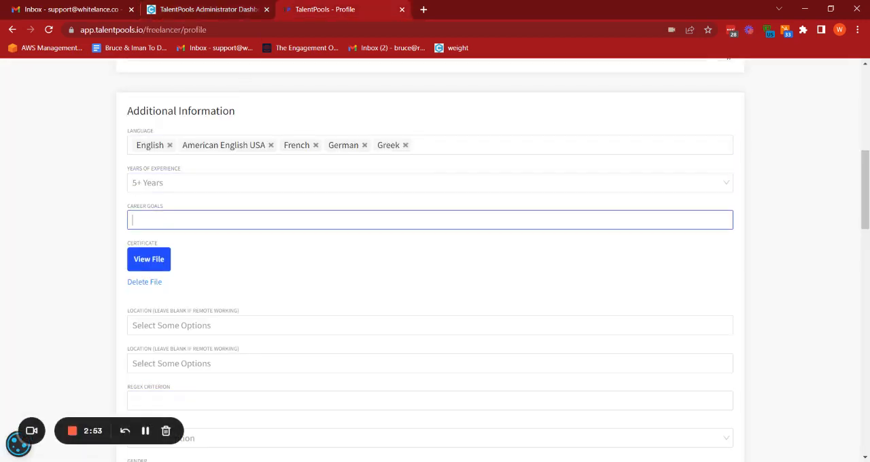
left_click(193, 5)
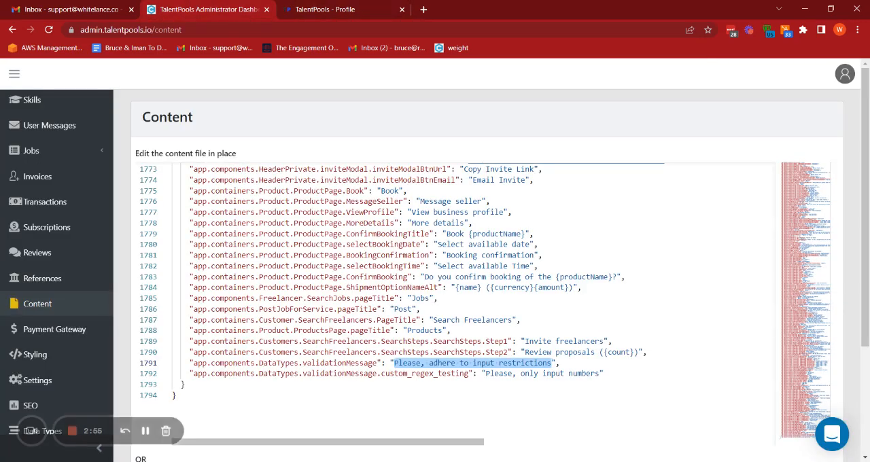
Duplicate the custom_regex_testing validation message entry on a new line after it, with a separating comma, and change the copy's key ending to custom_test.
left_click(186, 385)
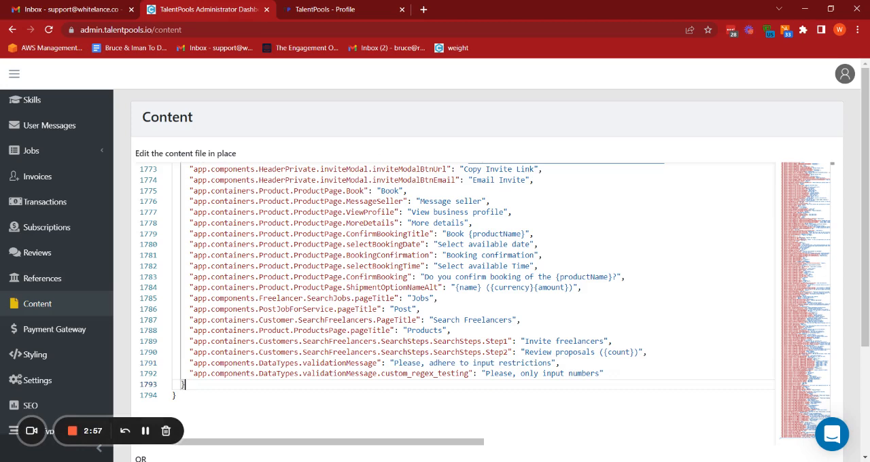
left_click(605, 374)
type(",")
key("Return")
key("shift+Up")
key("ctrl+c")
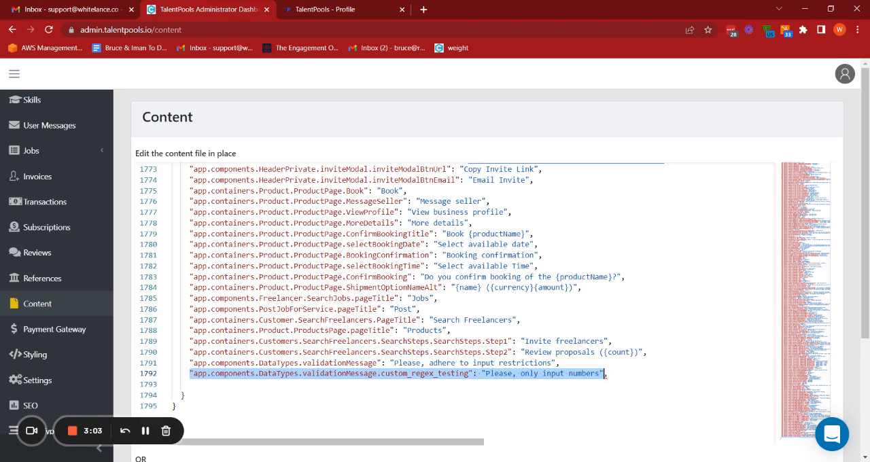
key("Down")
key("ctrl+v")
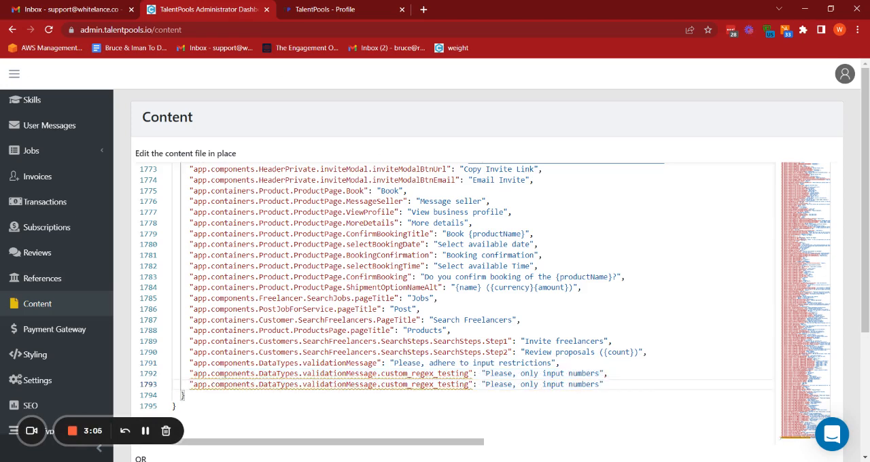
left_click_drag(411, 384, 469, 384)
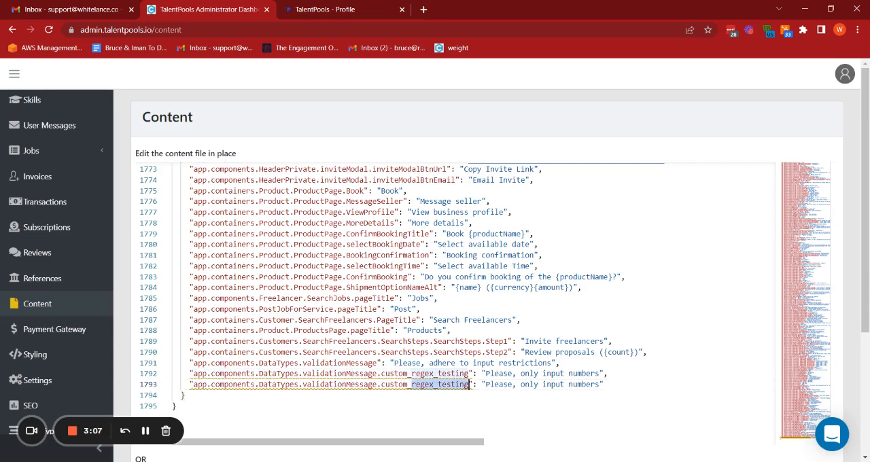
type("test")
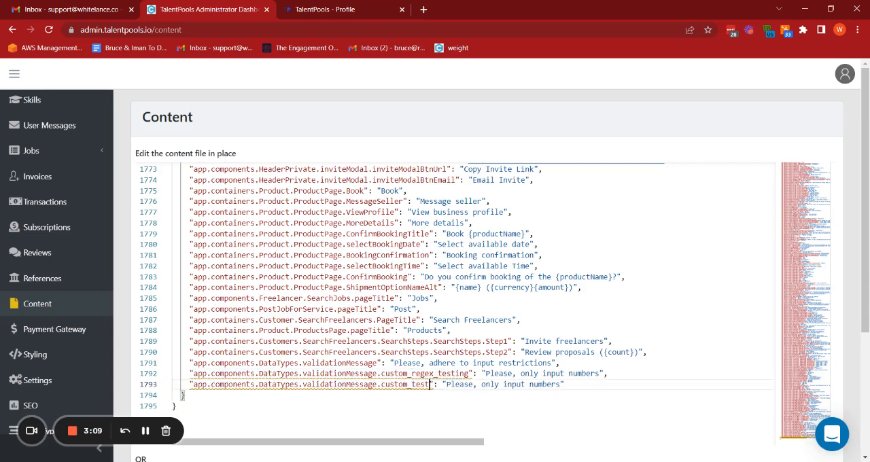
Remove "Please," from the custom_test message and make it start with a capitalised "Only".
key("Right")
key("Right")
key("Right")
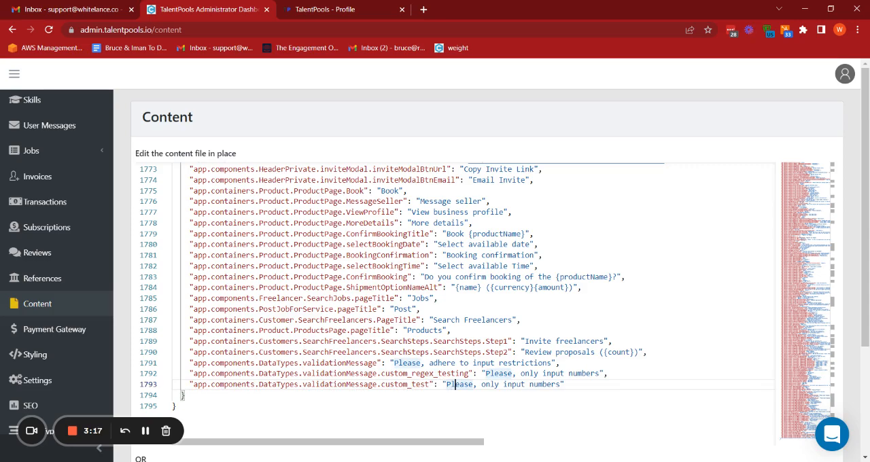
key("ctrl+d")
key("Delete")
key("Delete")
key("Delete")
key("Delete")
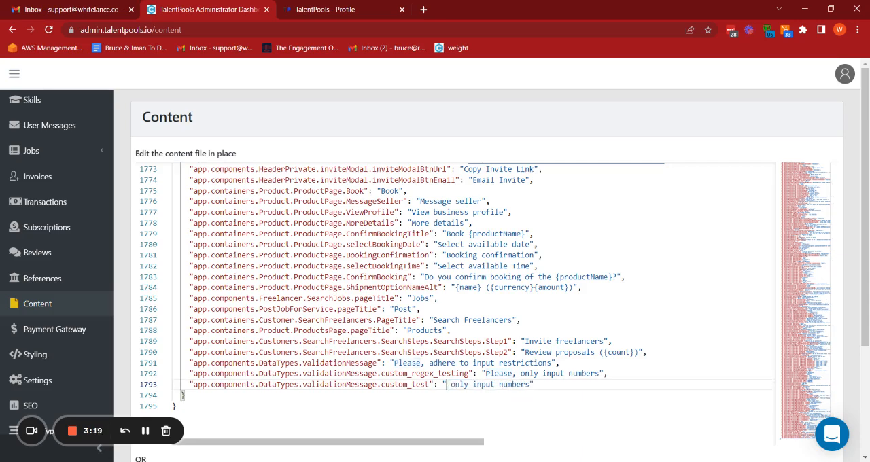
type("O")
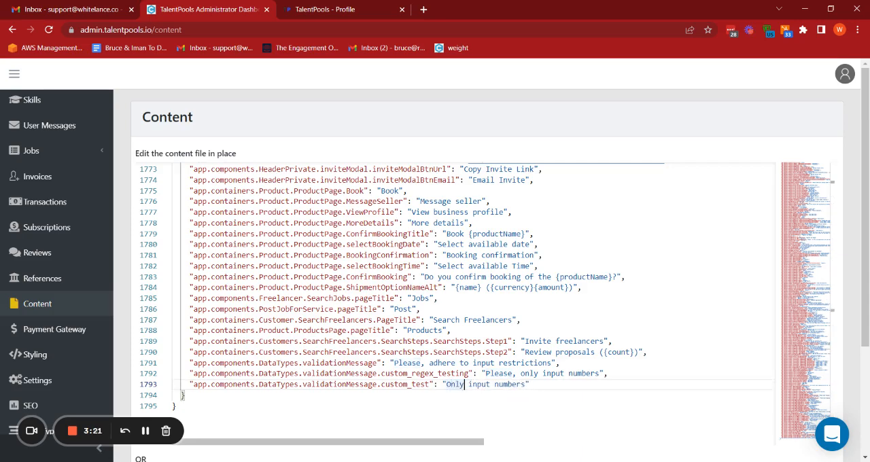
Reword the custom_test message to "Only numbers allowed in this input field" and save the content file.
key("ctrl+shift+Right")
key("Delete")
key("ctrl+shift+Right")
key("End")
type("allowed in")
type(" this inp")
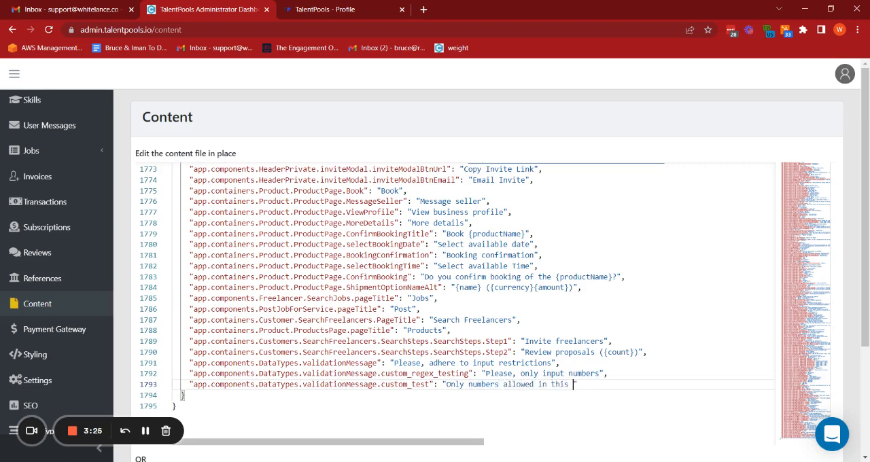
type("ut field")
scroll(455, 301, "down", 5)
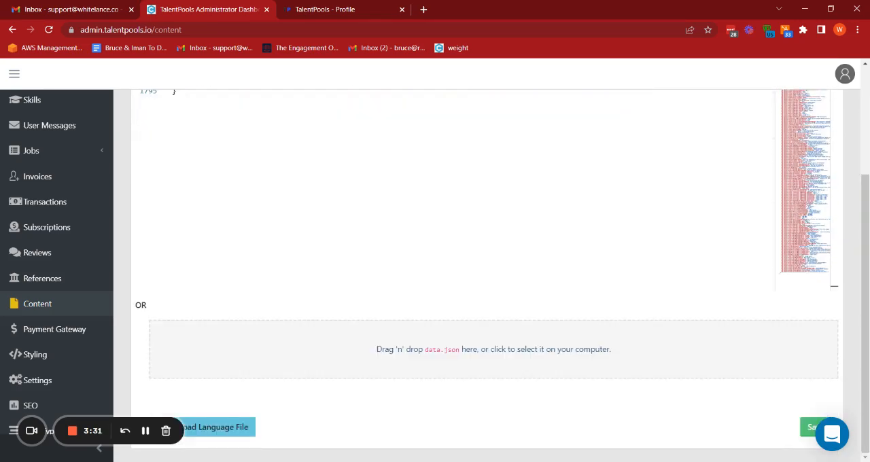
left_click(809, 426)
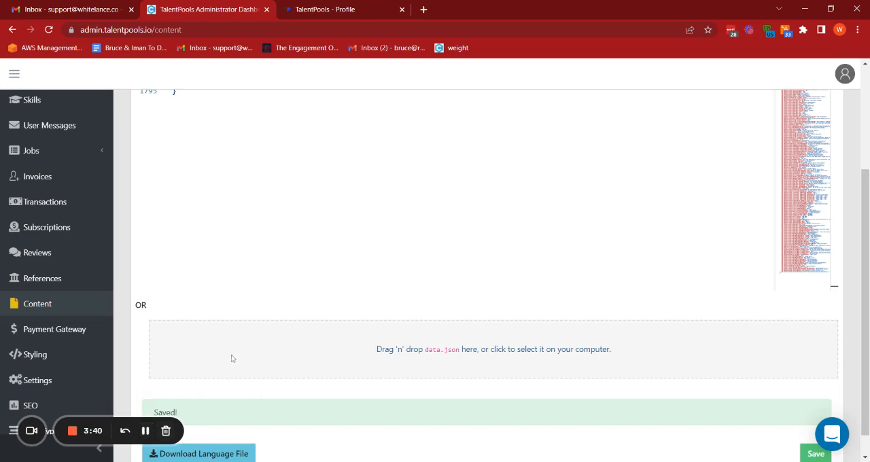
Reload the worker's profile page, enter 123456abc in the Career Goals field and check its custom validation message.
left_click(330, 8)
left_click(49, 29)
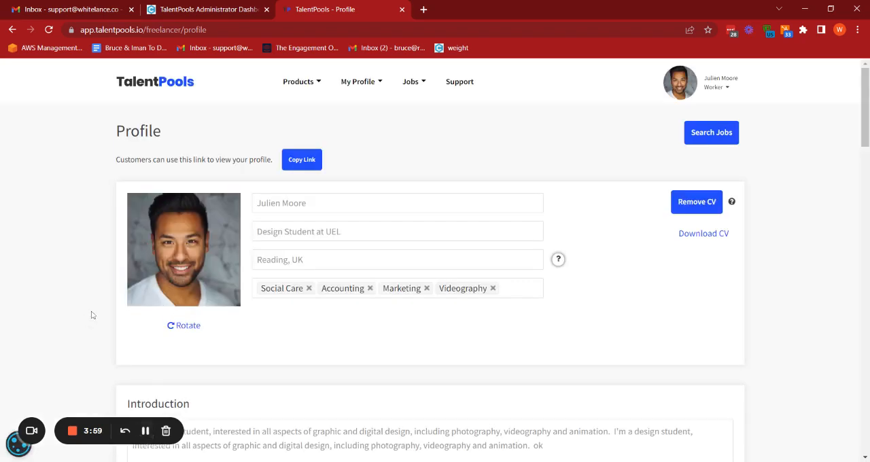
scroll(93, 315, "down", 8)
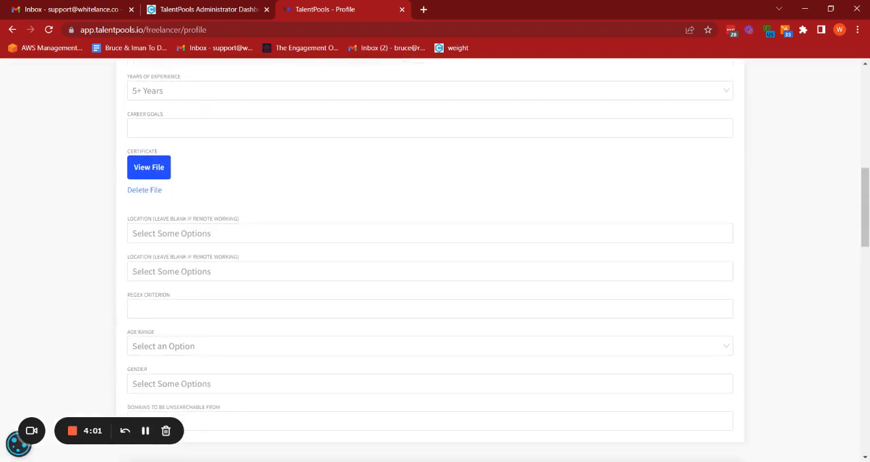
left_click(144, 119)
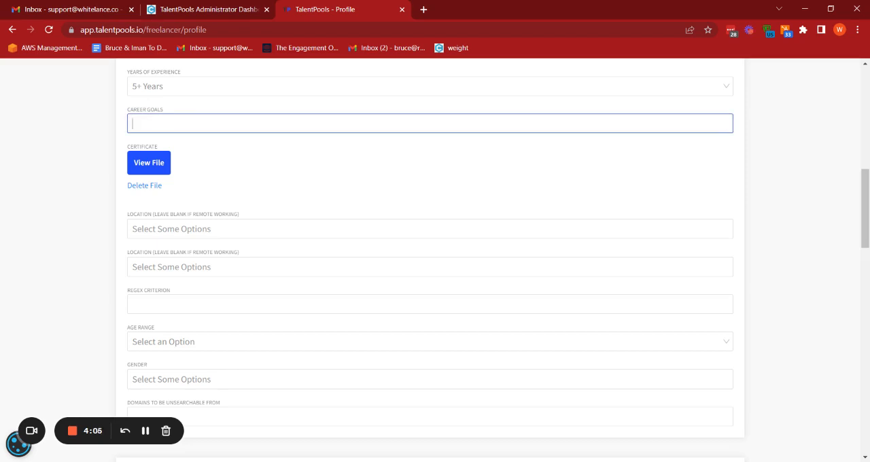
type("123456")
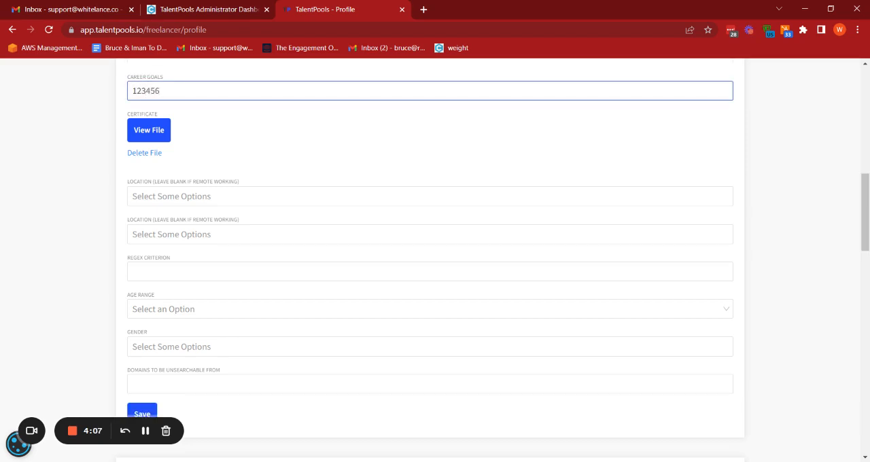
type("abc")
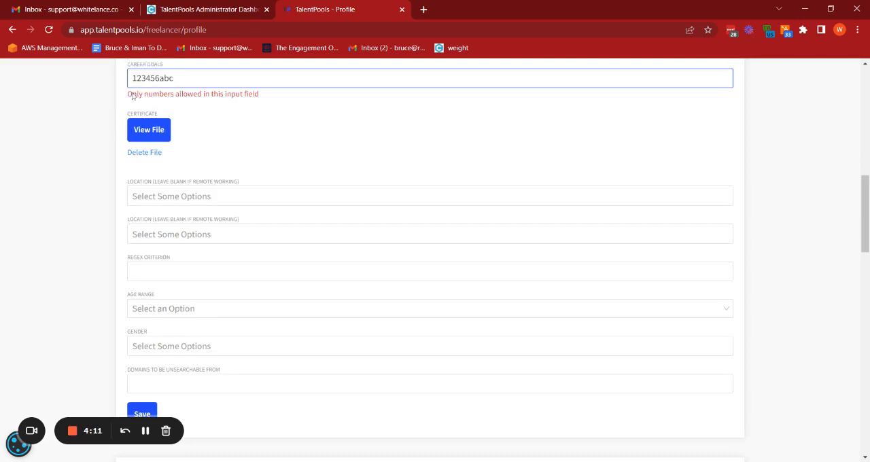
left_click_drag(129, 95, 273, 98)
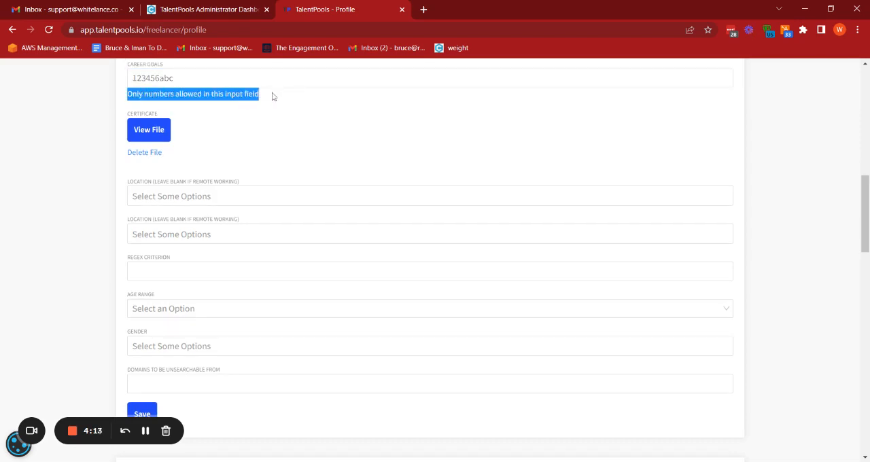
left_click(273, 98)
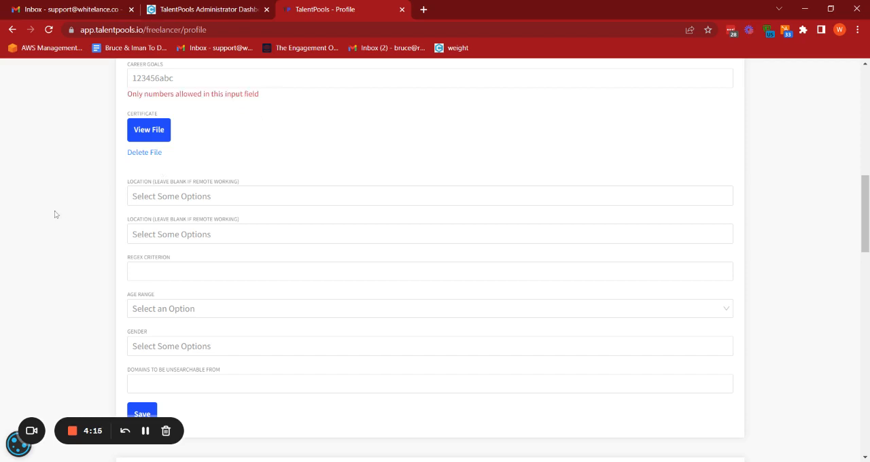
Enter 123456iiii in the Regex Criterion field and check the validation message beneath it.
scroll(50, 212, "down", 1)
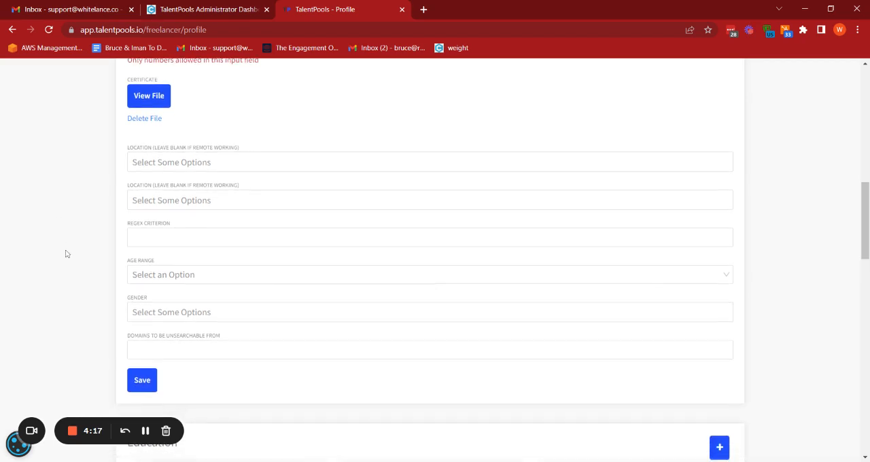
left_click(144, 349)
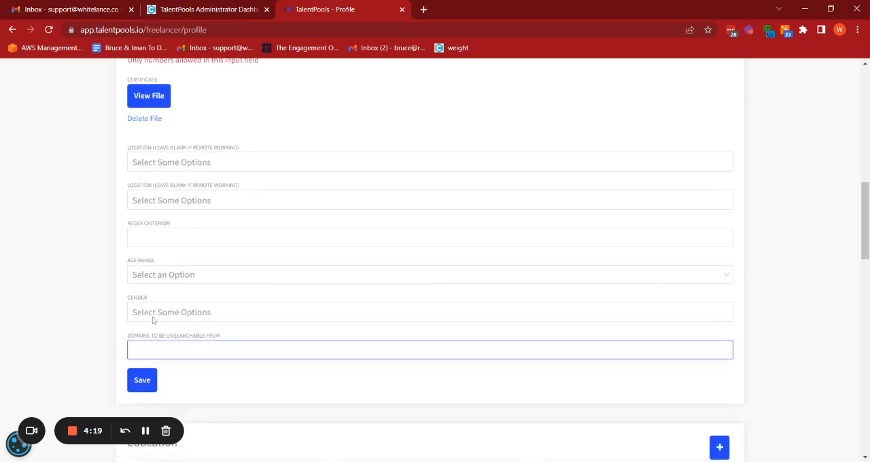
left_click(174, 238)
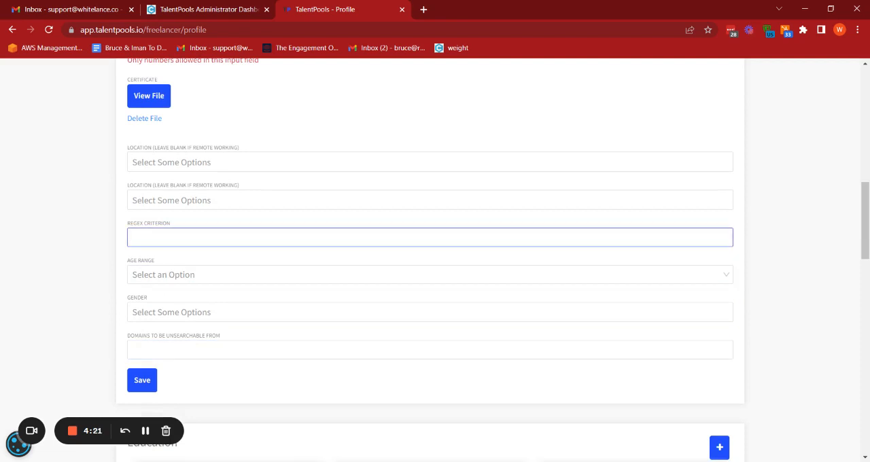
type("123456iiii")
scroll(111, 248, "up", 2)
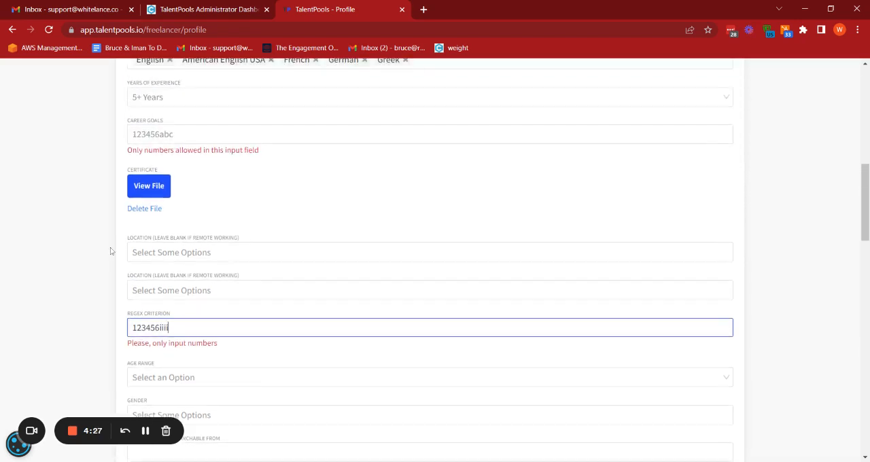
left_click(134, 351)
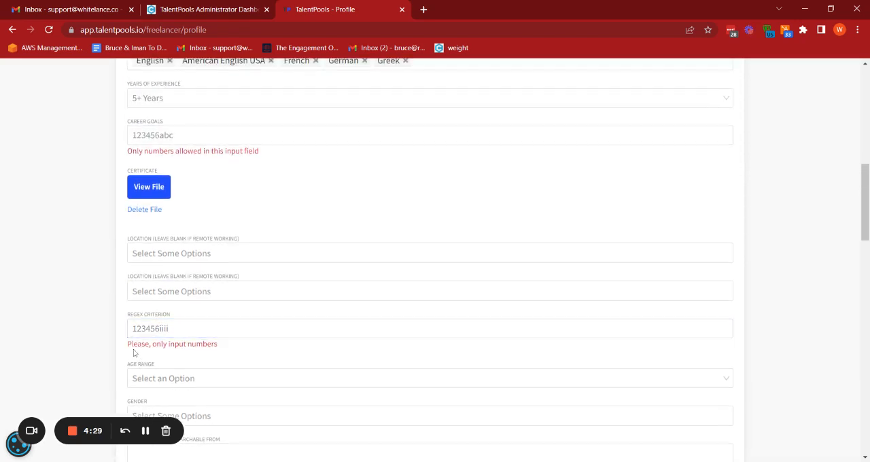
left_click_drag(134, 349, 216, 344)
left_click(217, 344)
Enter ggg in the Domains to Be Unsearchable From field and check the validation message beneath it.
scroll(216, 347, "down", 2)
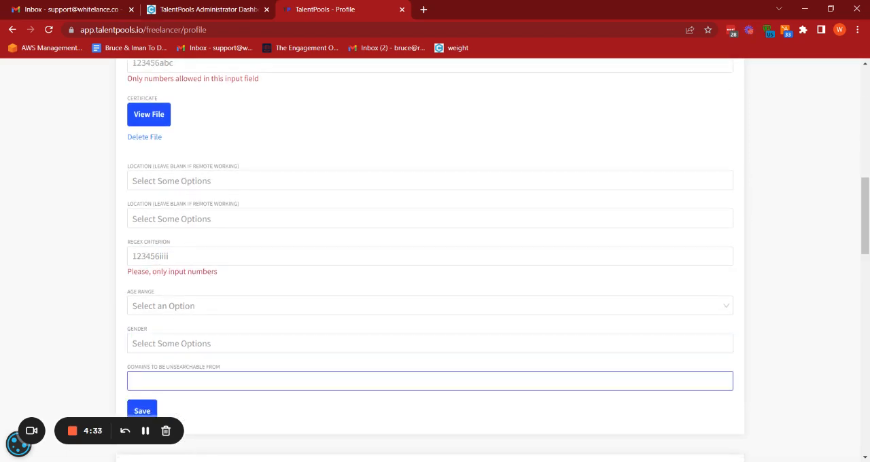
left_click(216, 382)
type("ggg")
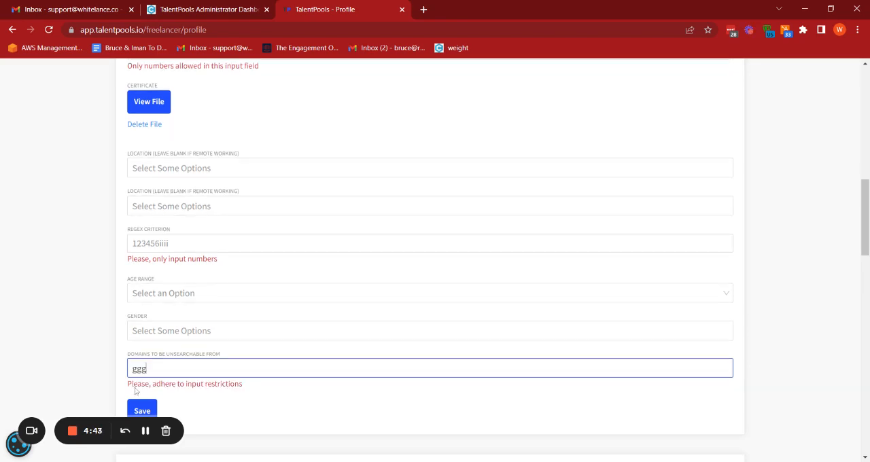
left_click_drag(134, 384, 249, 388)
left_click(252, 385)
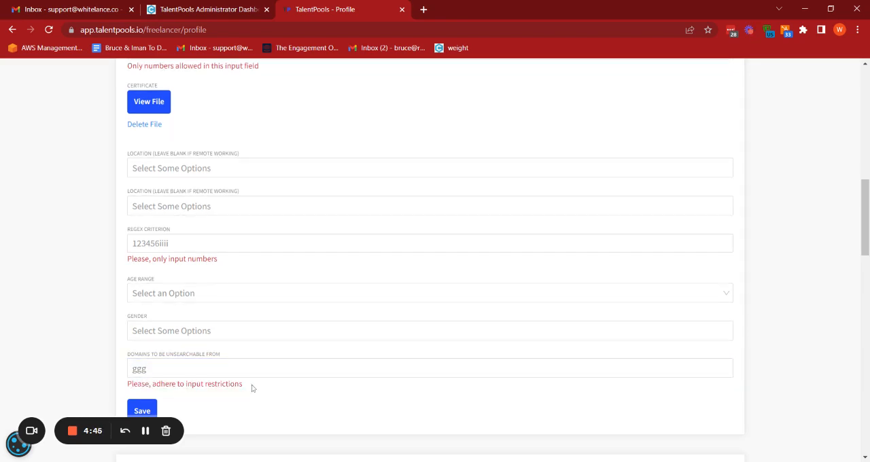
left_click(168, 243)
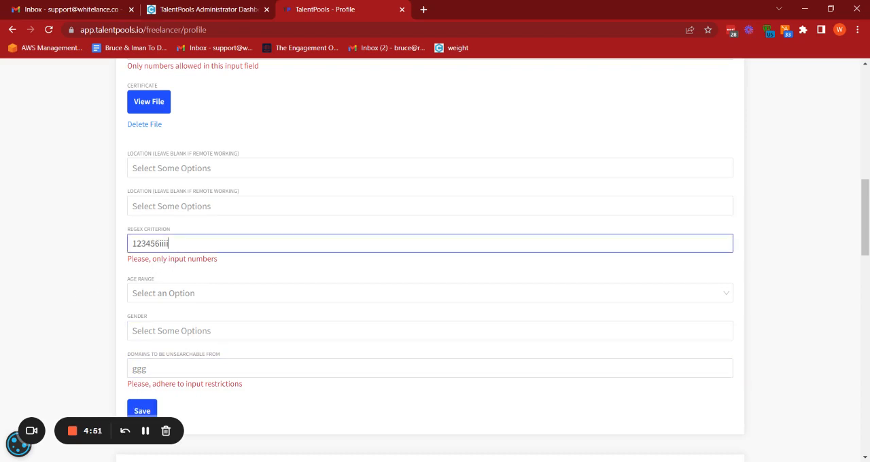
key("shift+Left")
key("shift+Left")
key("shift+Left")
key("shift+Left")
scroll(266, 234, "up", 5)
scroll(115, 350, "up", 2)
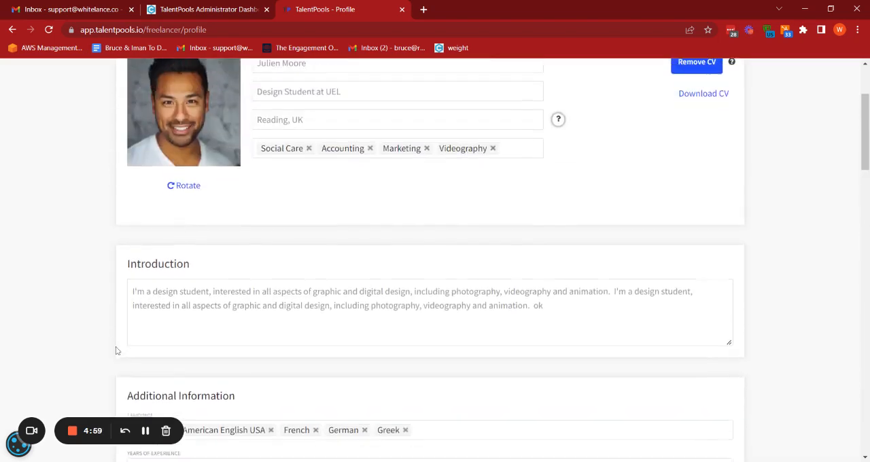